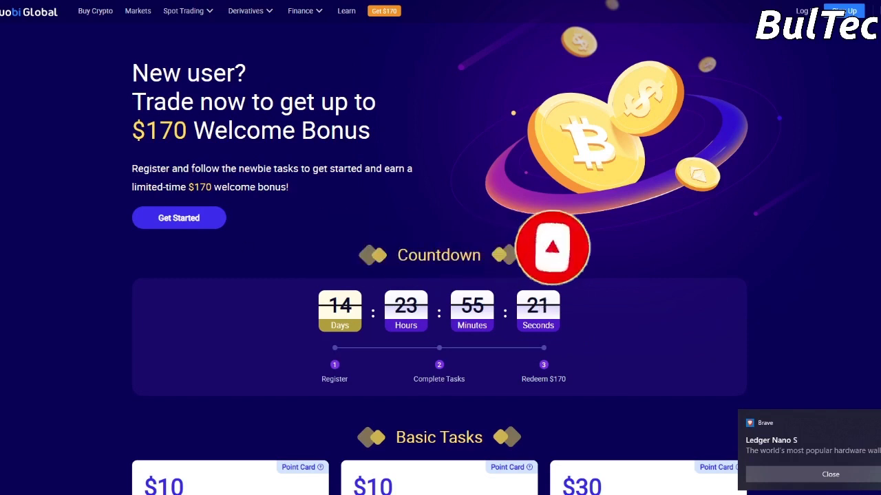
Review the $170 welcome bonus page and open its account registration form.
mouse_move(156, 73)
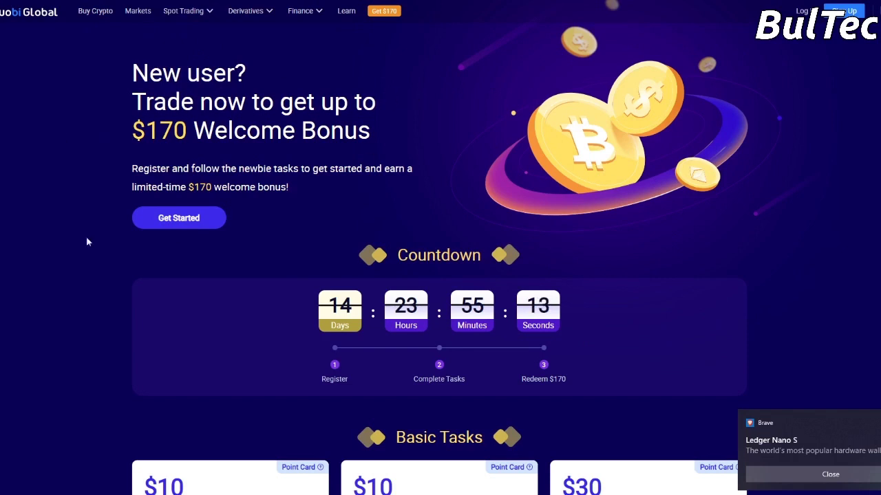
mouse_move(201, 103)
mouse_move(323, 105)
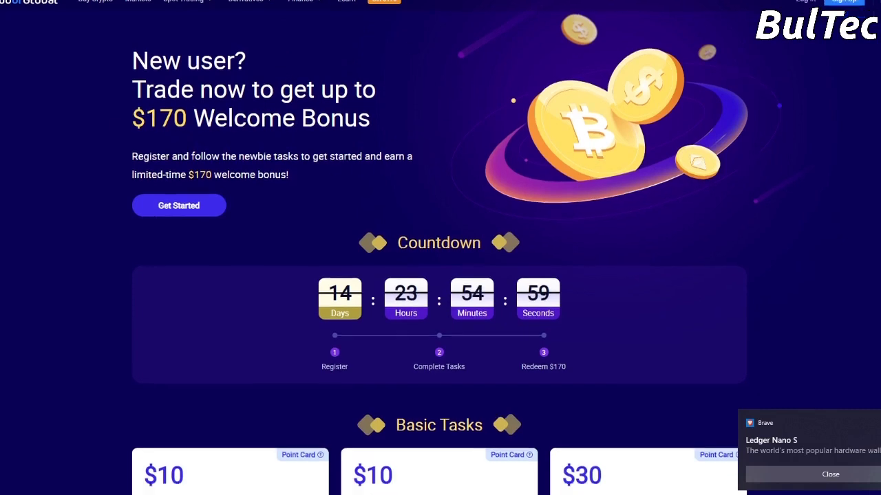
scroll(351, 95, down, 2)
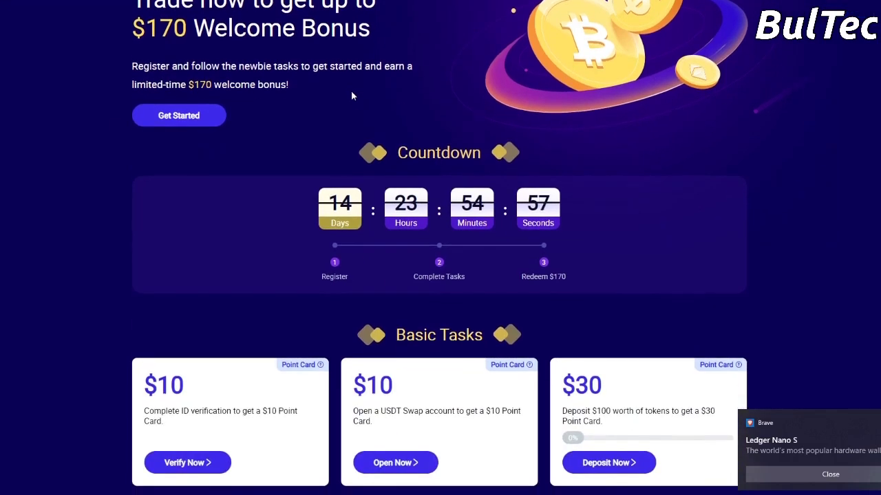
scroll(350, 96, up, 2)
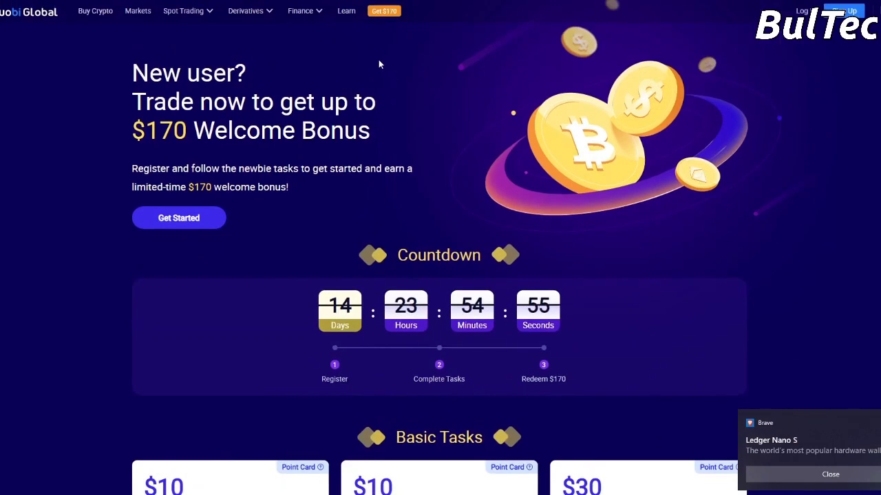
click(179, 218)
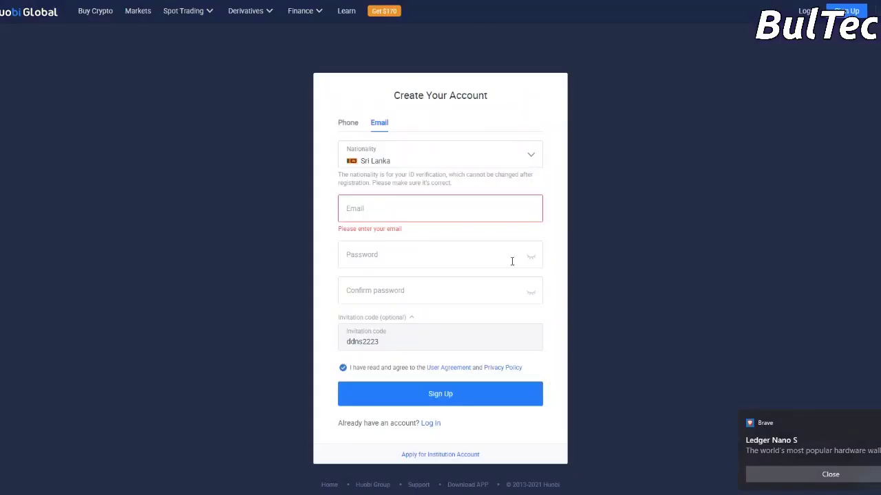
Switch to Notepad and copy the full Huobi double-reward invite link.
key(alt+Tab)
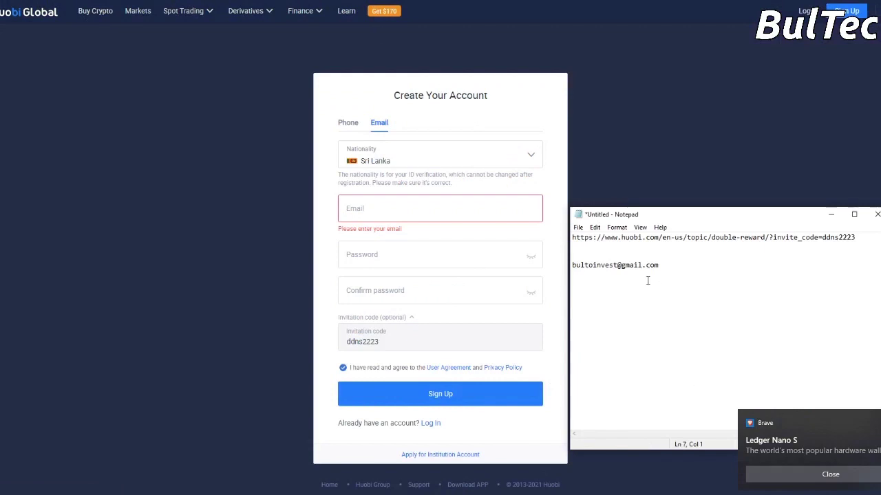
double_click(657, 237)
click(657, 237)
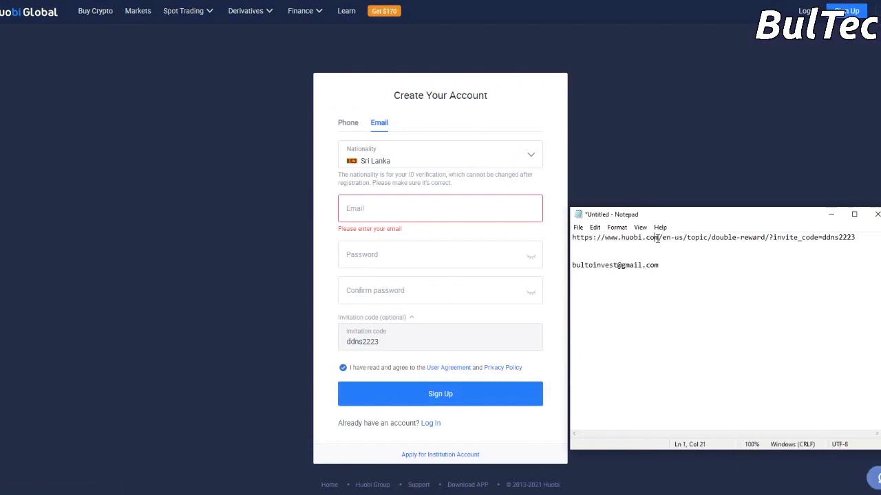
double_click(657, 238)
click(658, 237)
drag(856, 238, 576, 238)
right_click(578, 247)
click(577, 249)
drag(861, 239, 572, 238)
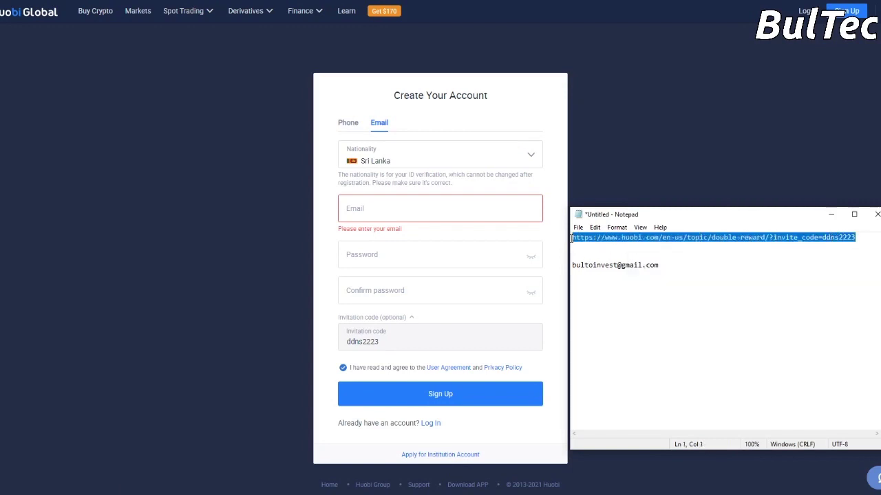
right_click(576, 238)
click(599, 272)
Load the copied invite link in the Brave browser in place of the current address.
click(227, 2)
right_click(245, 2)
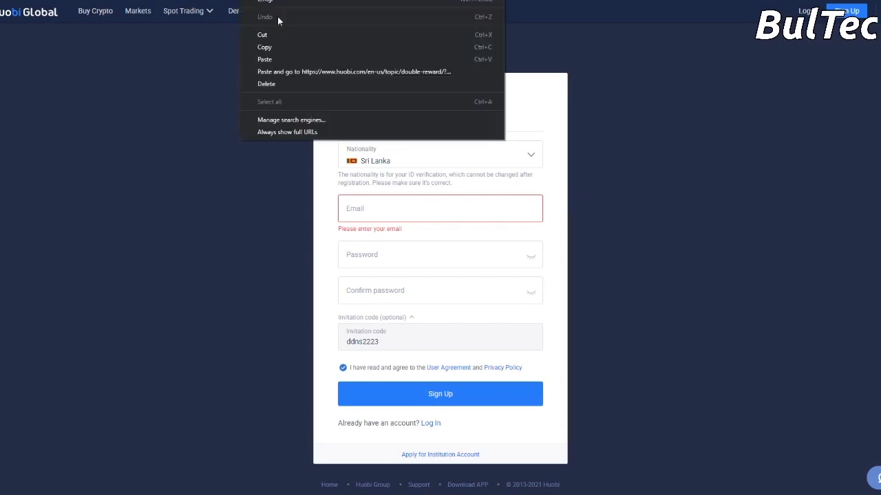
click(289, 71)
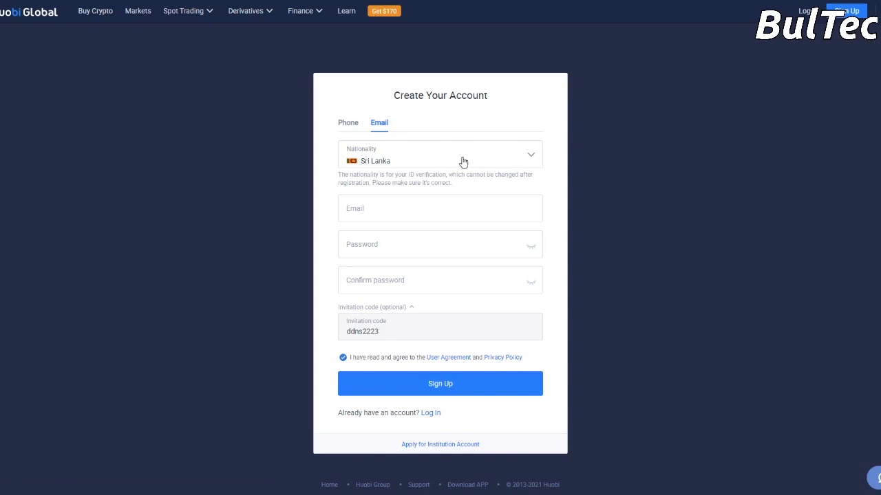
click(521, 159)
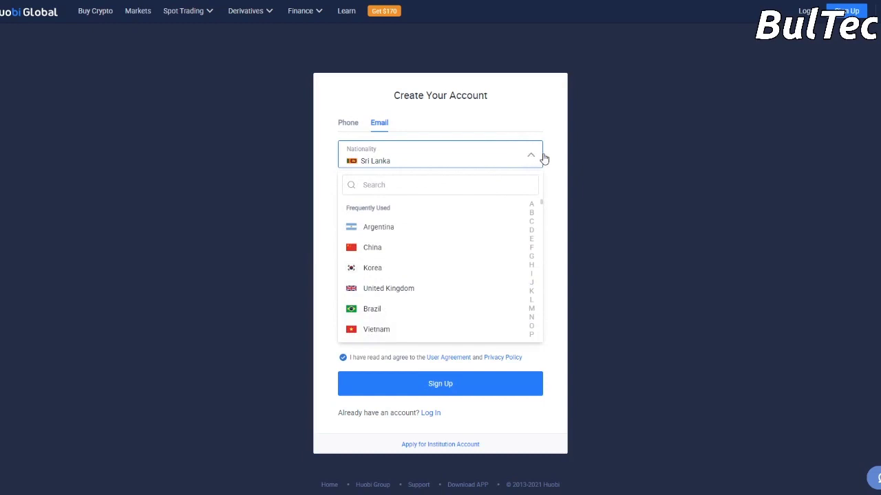
click(516, 156)
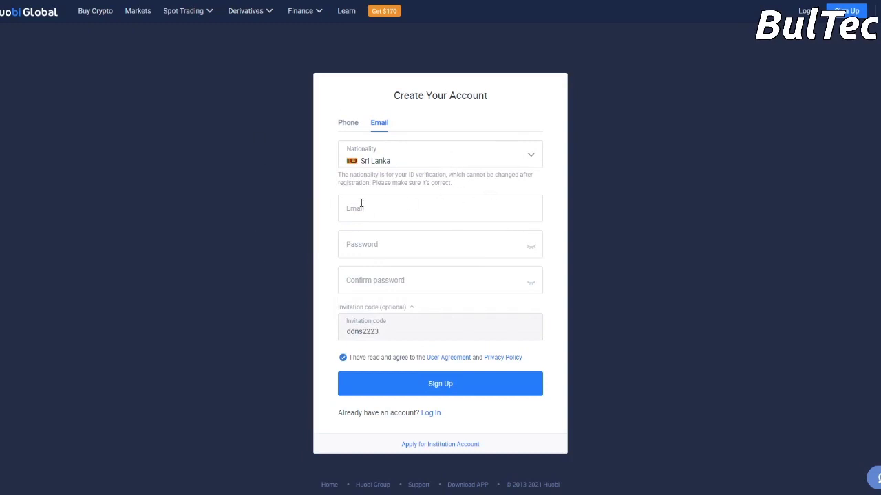
Copy the e-mail address from the Notepad note and enter it as the new account's e-mail.
click(446, 493)
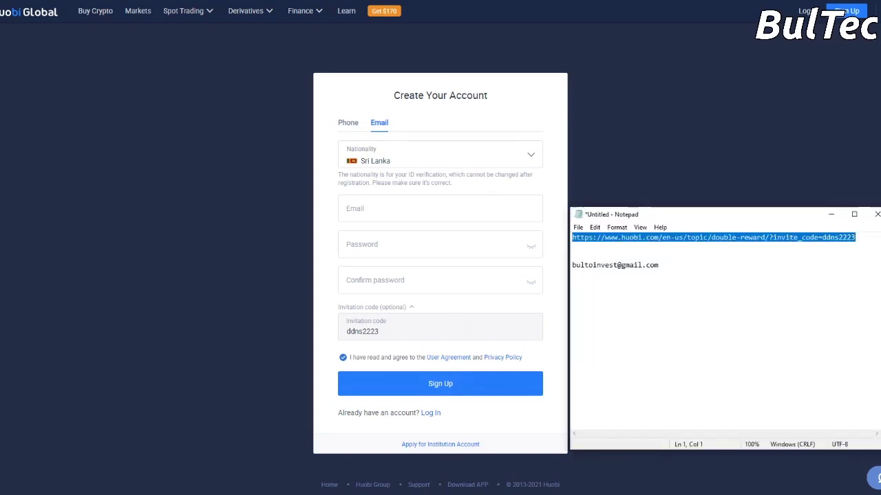
double_click(627, 267)
click(627, 267)
double_click(627, 267)
right_click(626, 267)
click(660, 299)
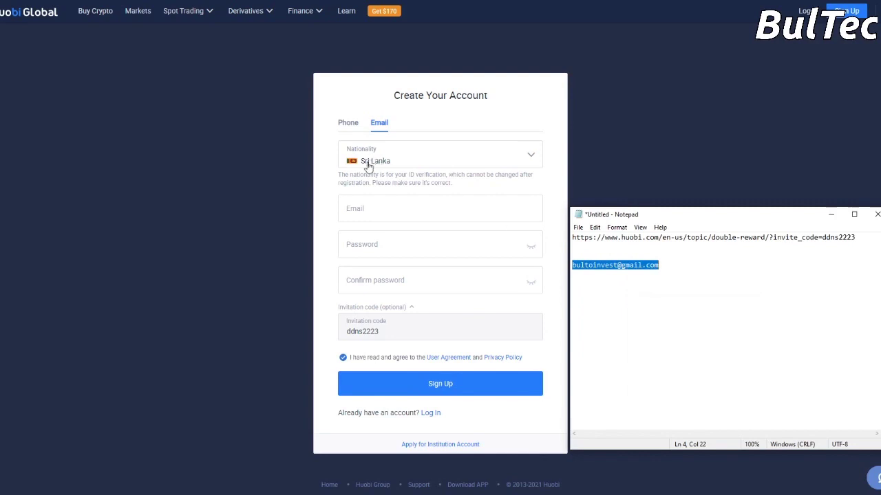
click(379, 212)
right_click(379, 212)
click(404, 290)
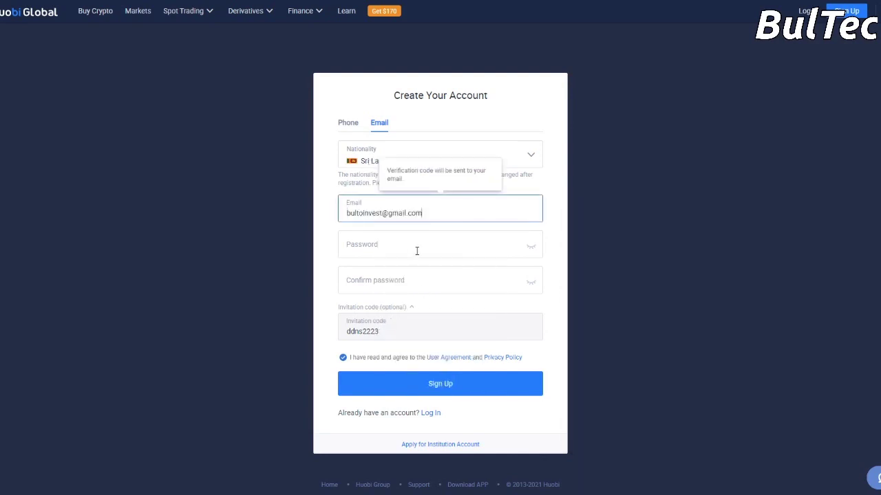
Enter the account password in the registration form and repeat it as the confirmation.
click(419, 247)
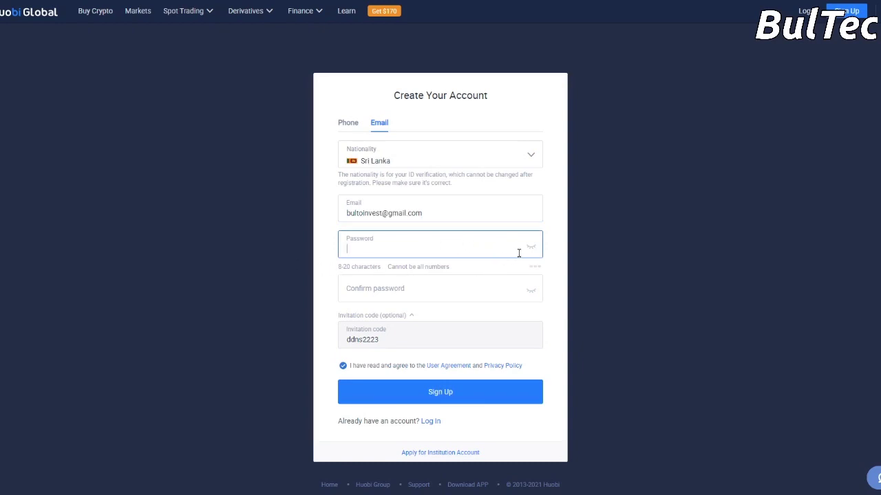
text(a)
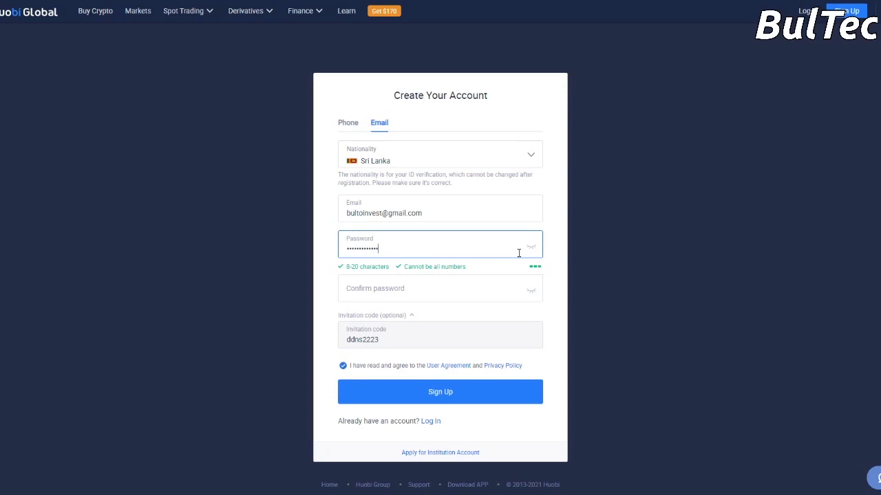
click(442, 294)
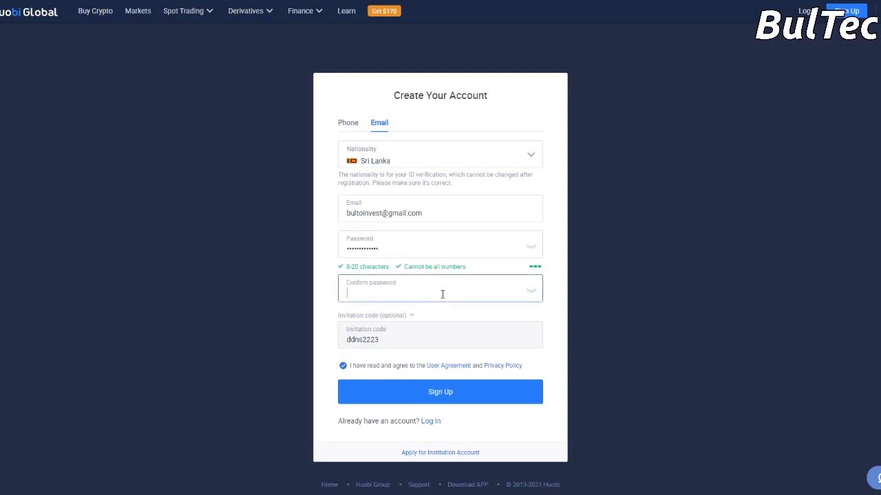
text(••••••)
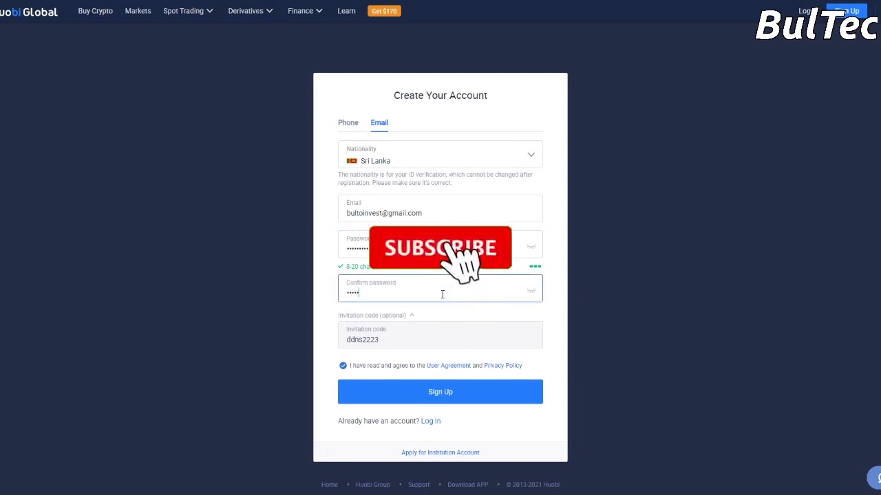
text(•••••)
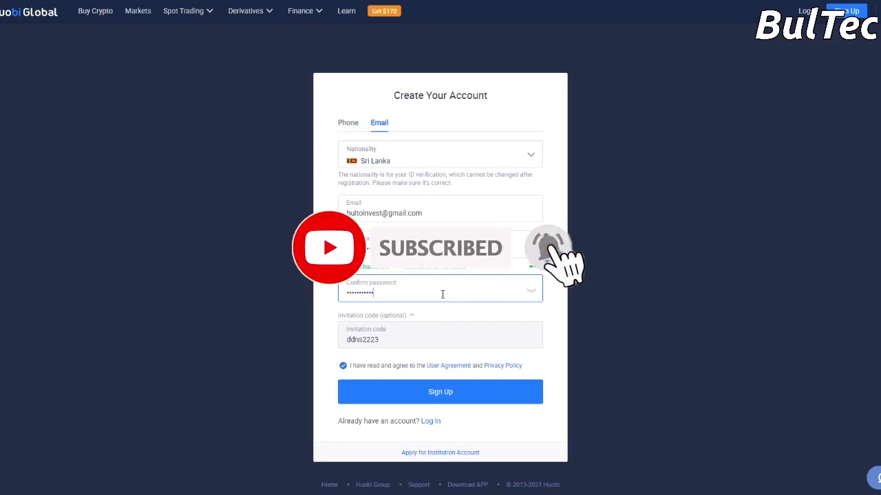
text(•)
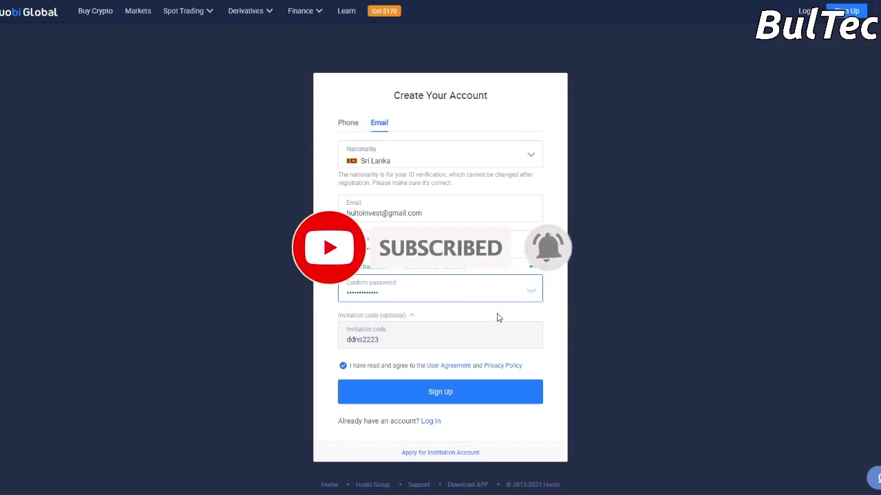
Submit the sign-up form with the slider verification, and save the login in the browser.
click(344, 315)
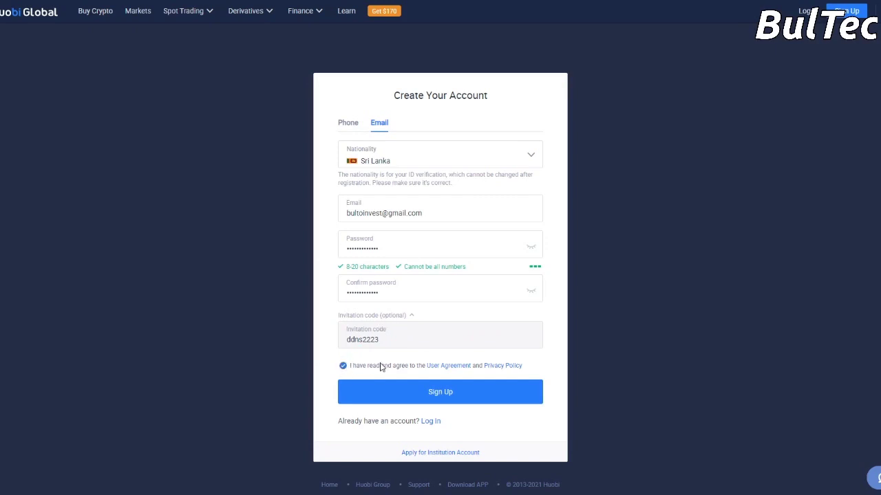
click(455, 396)
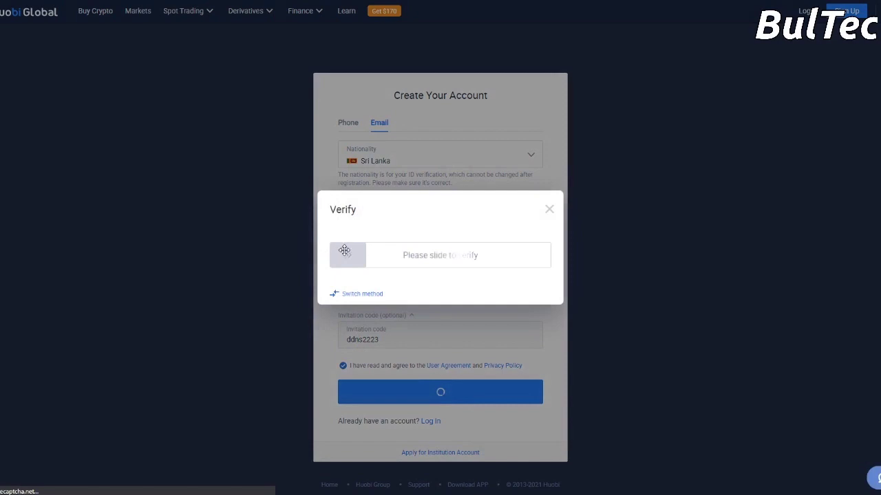
drag(348, 255, 555, 267)
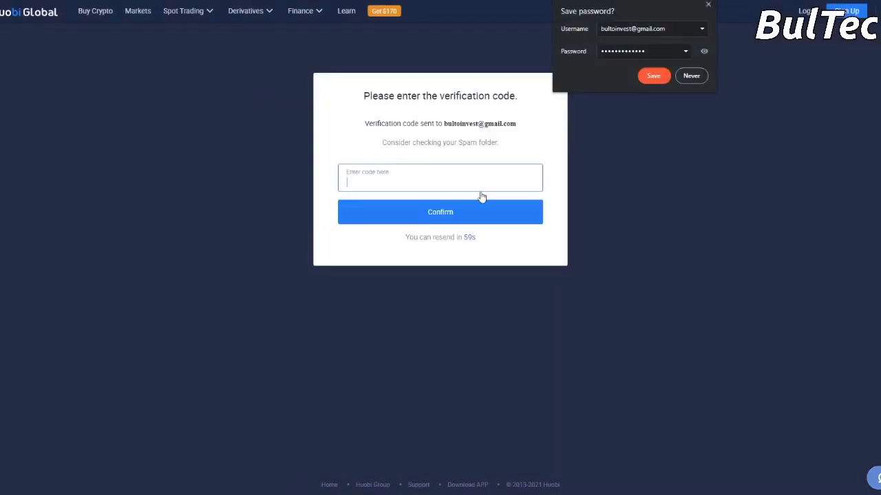
click(659, 75)
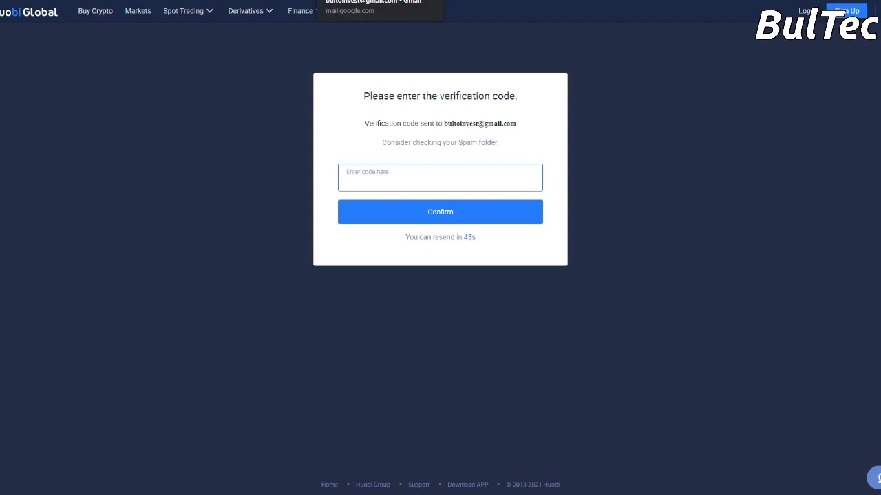
Copy the verification code from the registration e-mail in Gmail and paste it into the Huobi sign-up confirmation.
click(357, 1)
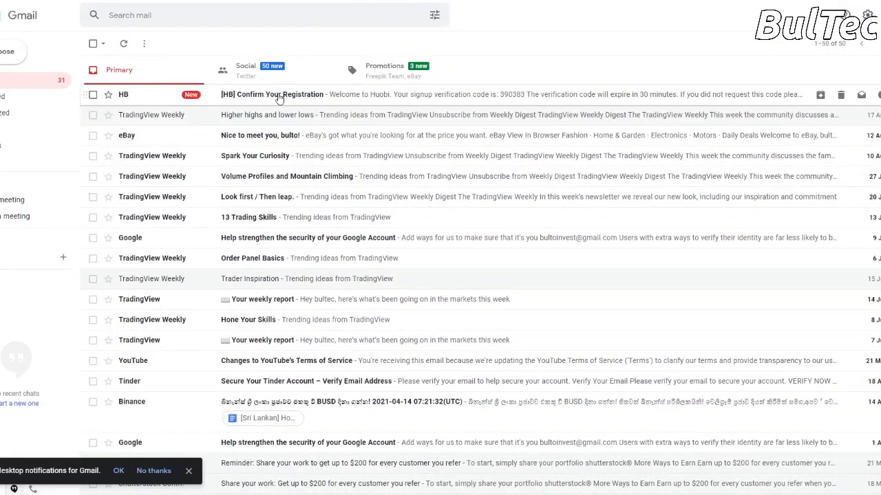
click(279, 99)
drag(414, 218, 377, 219)
click(397, 245)
double_click(397, 246)
right_click(396, 249)
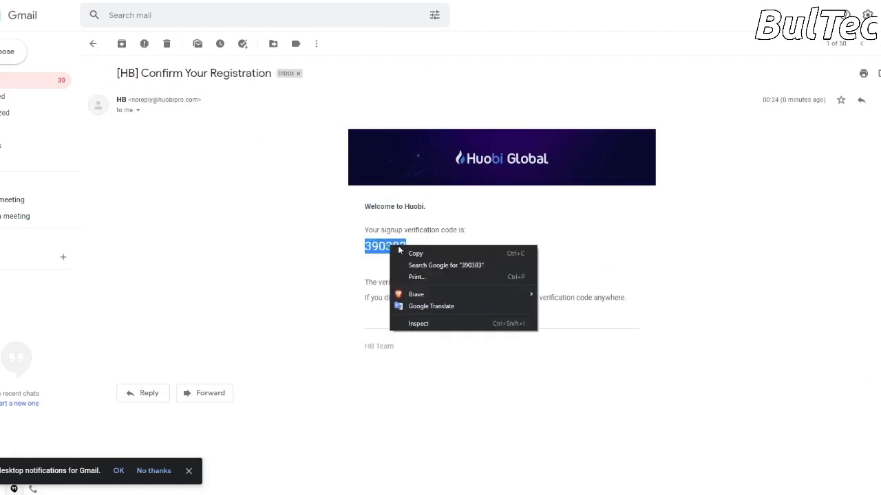
click(415, 253)
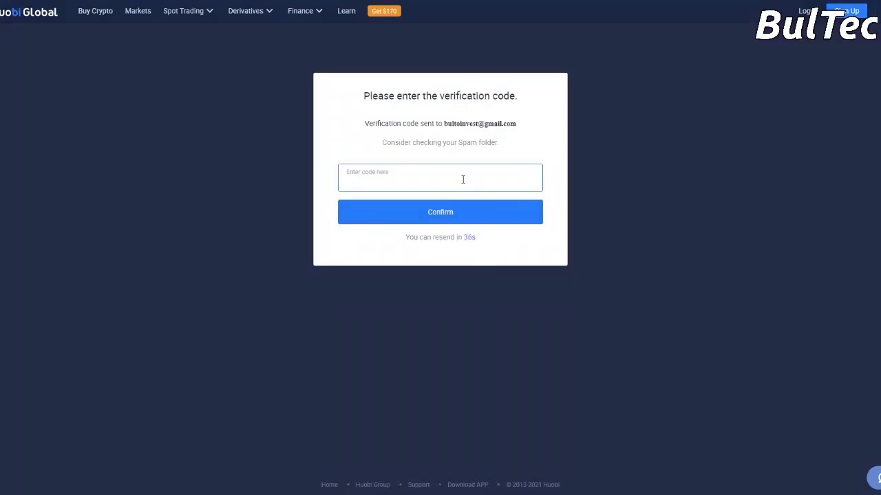
right_click(463, 178)
click(507, 256)
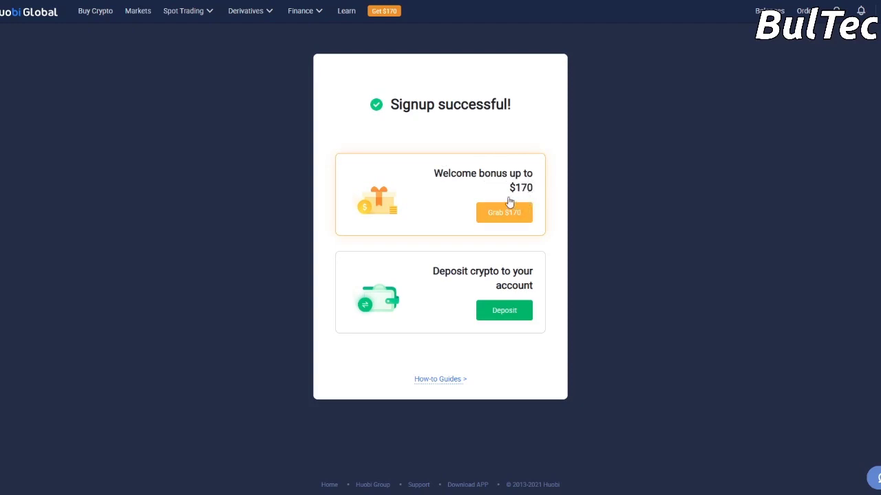
Open the $170 welcome bonus offer and go to its basic and advanced tasks.
double_click(515, 314)
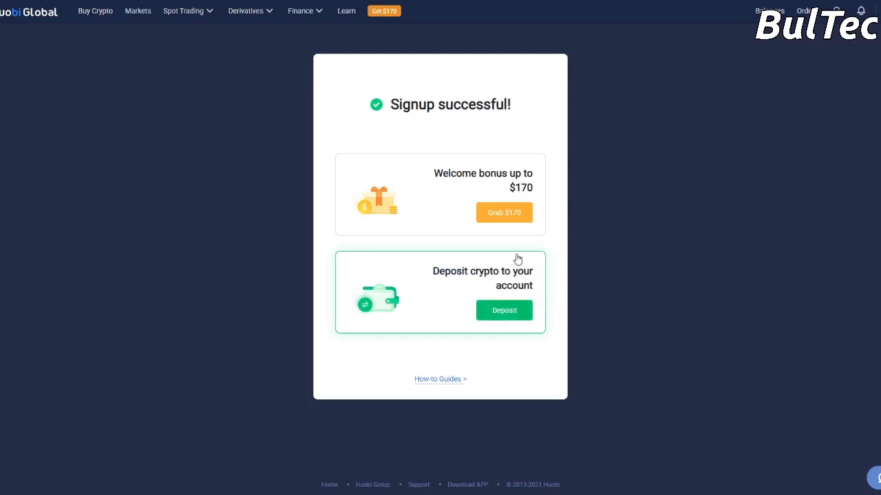
click(511, 218)
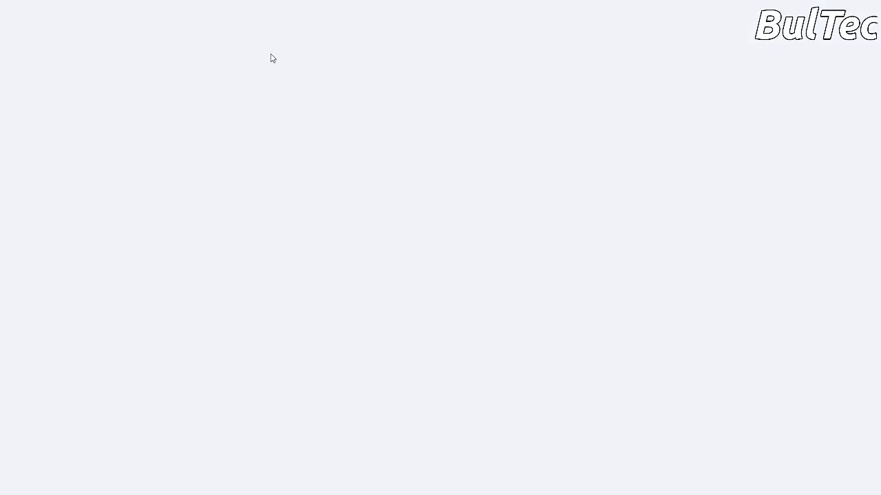
scroll(402, 264, down, 3)
scroll(398, 257, down, 2)
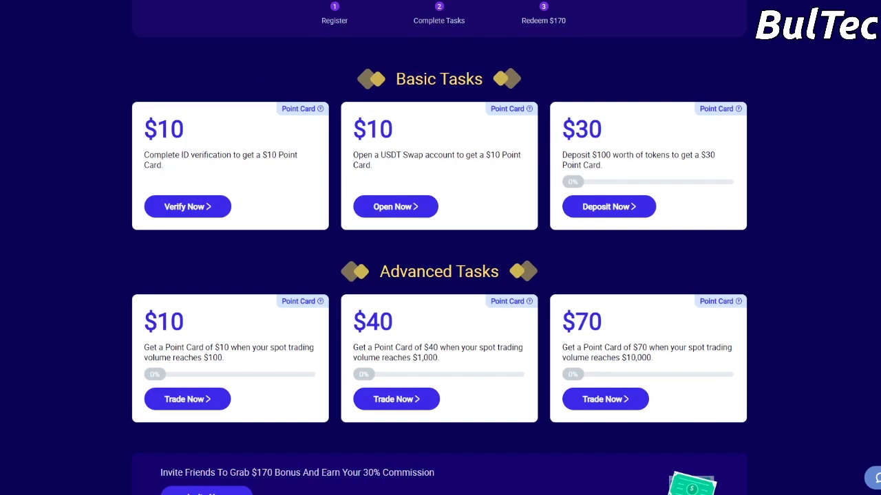
Open individual ID verification from the $10 basic task and review its ID and face recognition requirements.
click(174, 207)
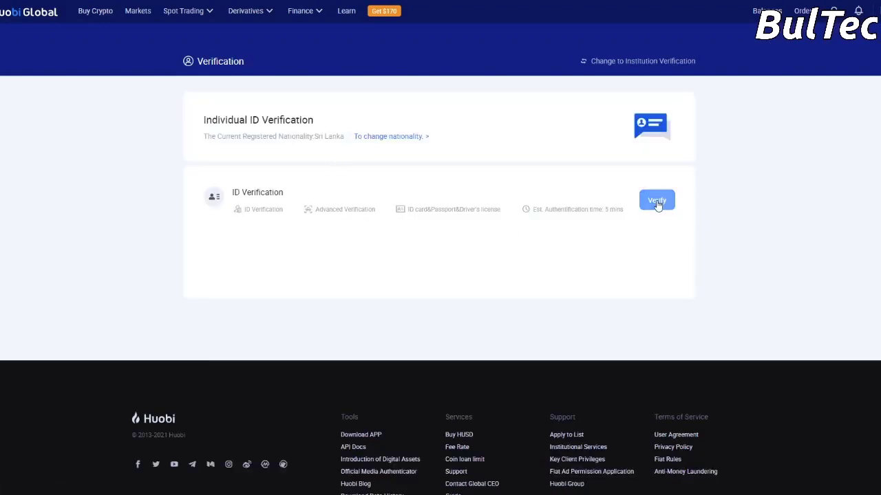
click(657, 201)
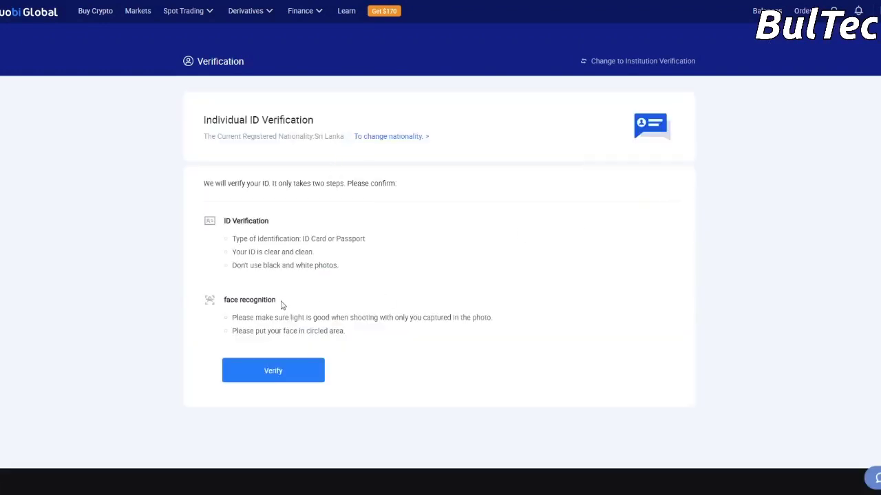
scroll(289, 230, down, 1)
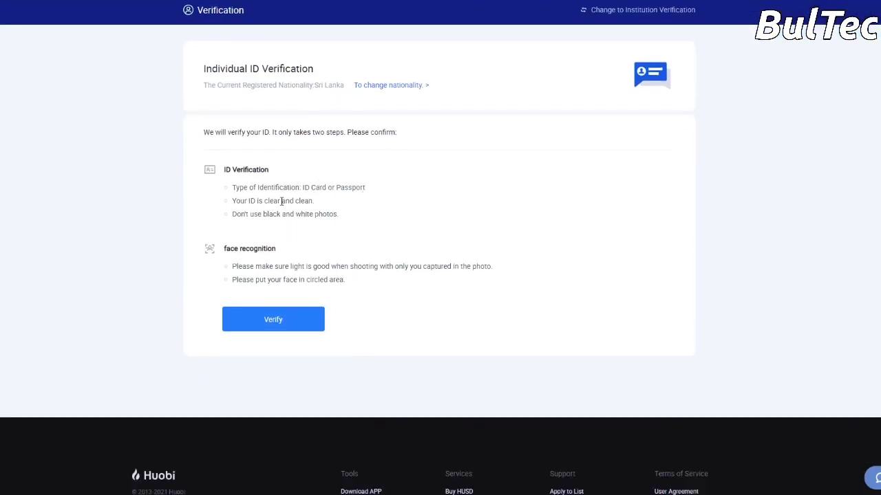
mouse_move(276, 201)
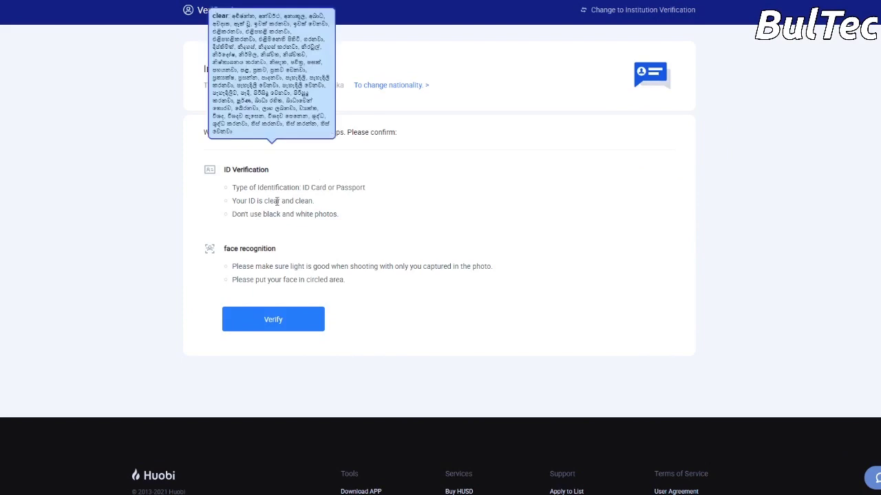